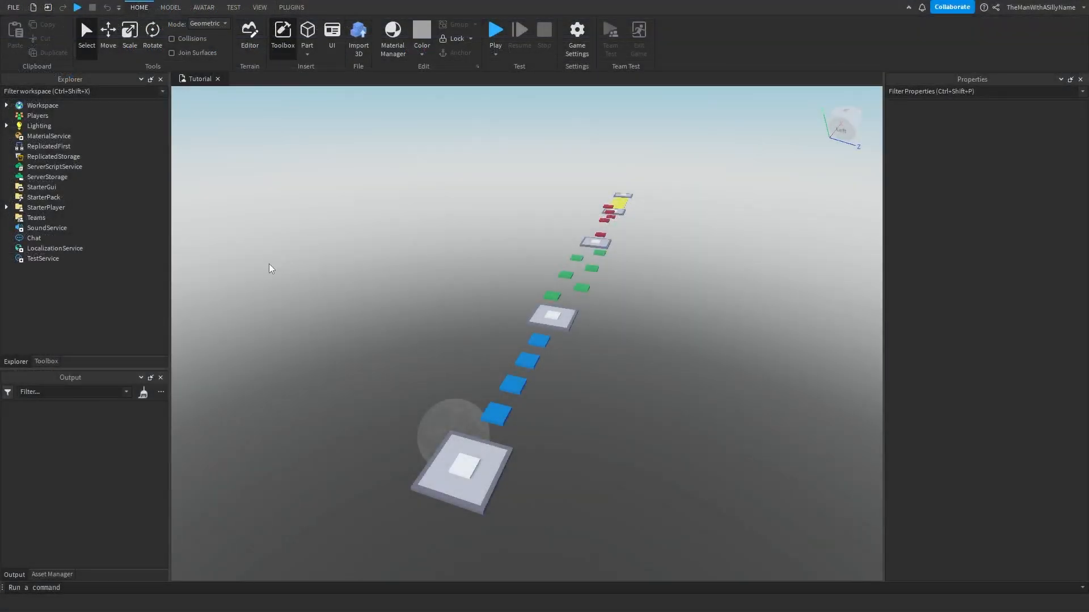
# Insert the Obby Checkpoint System from My Models and move its ObbyCheckpointSystem script into ServerScriptService
pyautogui.click(47, 361)
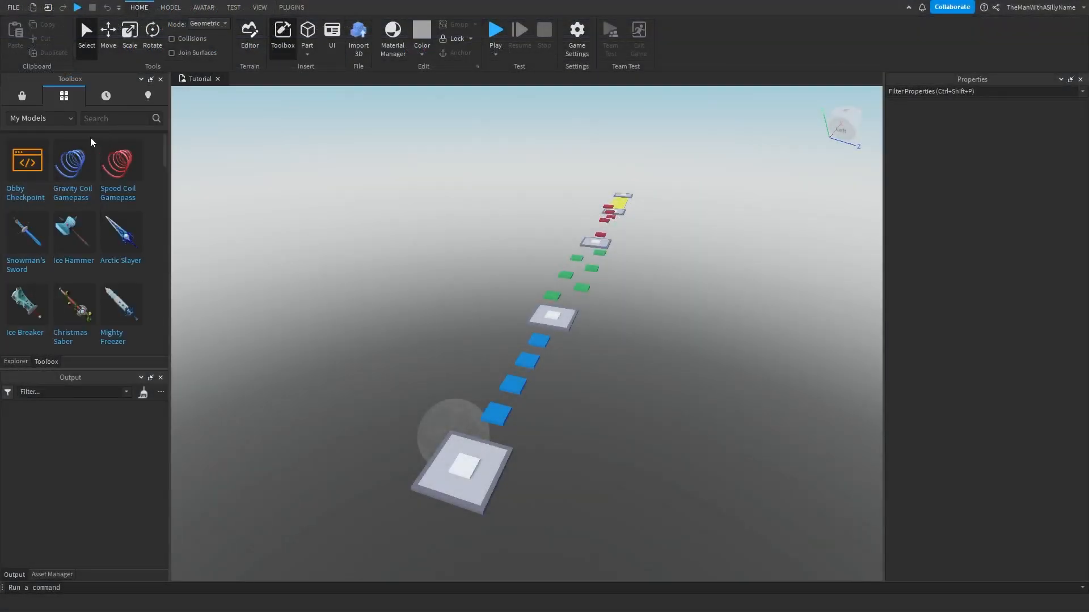
pyautogui.click(259, 6)
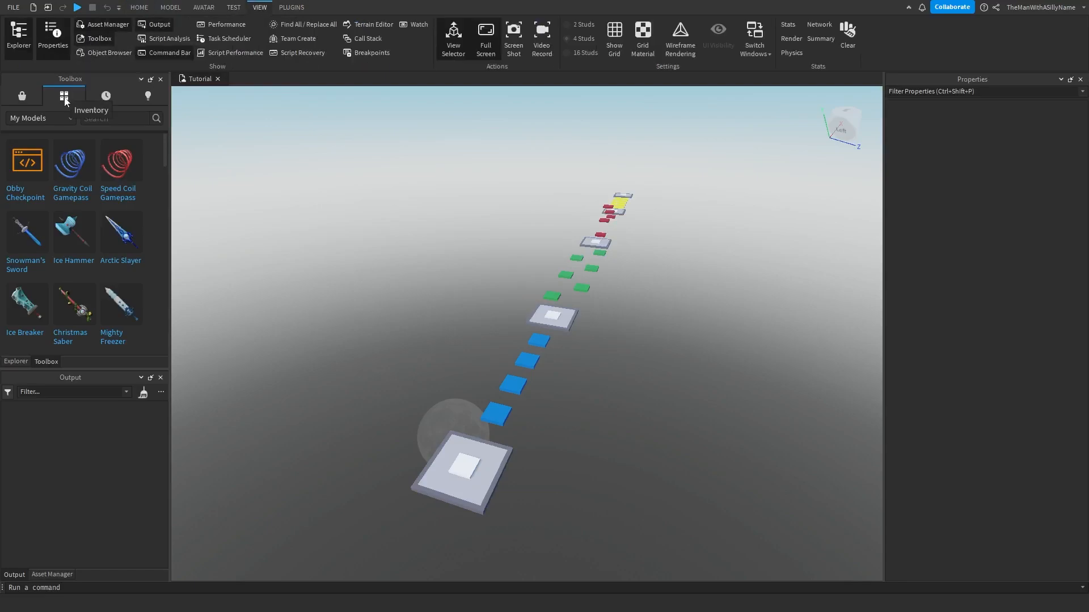
pyautogui.moveTo(29, 168)
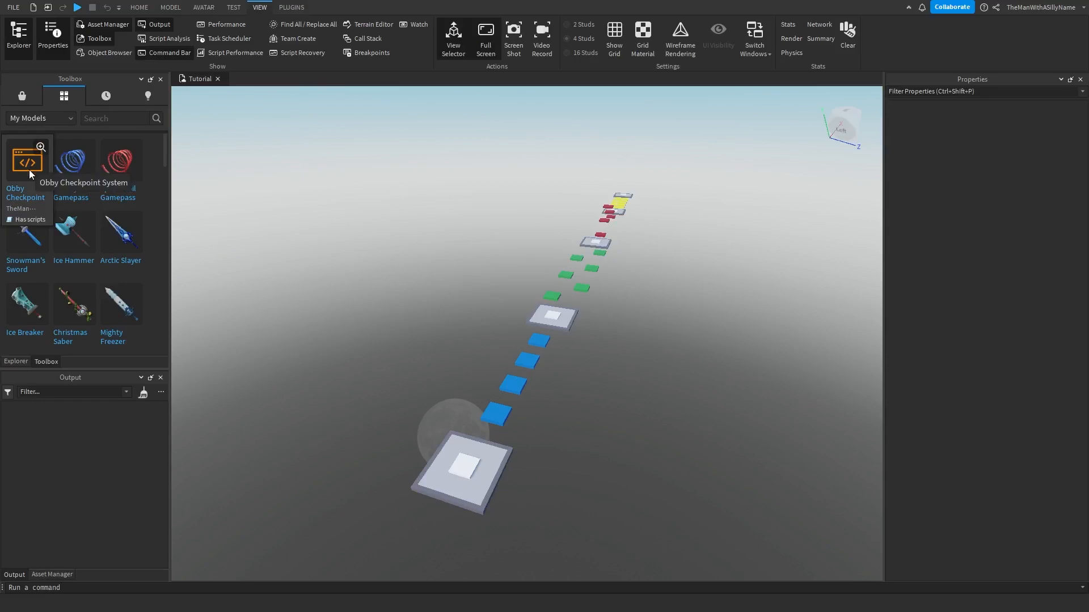
pyautogui.click(29, 169)
pyautogui.click(667, 332)
pyautogui.click(23, 361)
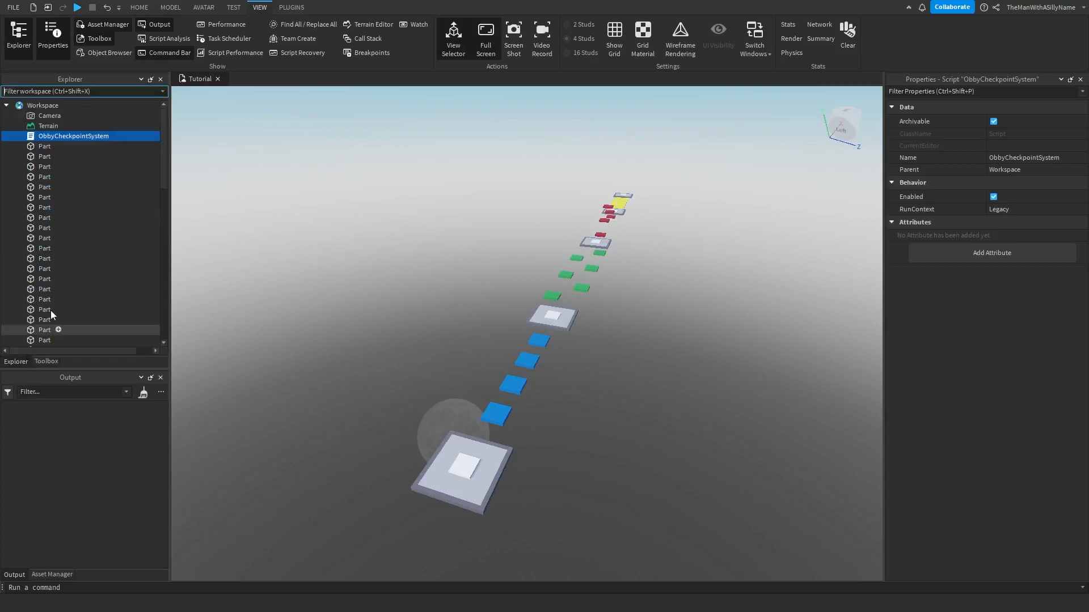
pyautogui.moveTo(84, 136); pyautogui.dragTo(59, 251)
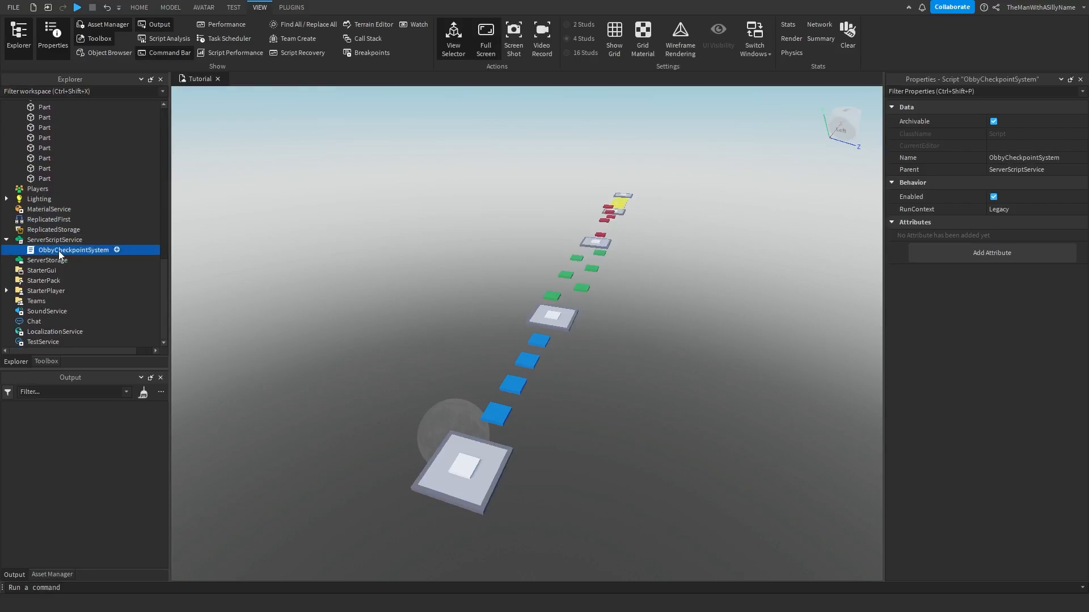
# Add a folder to Workspace and name it Checkpoints
pyautogui.scroll(10, 59, 250)
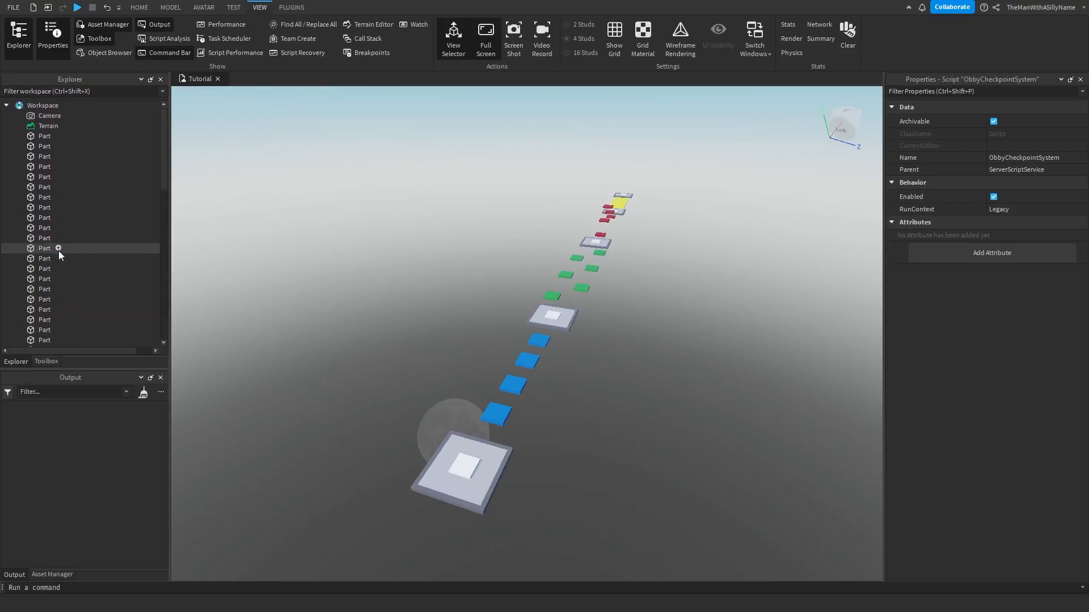
pyautogui.click(48, 106)
pyautogui.rightClick(49, 108)
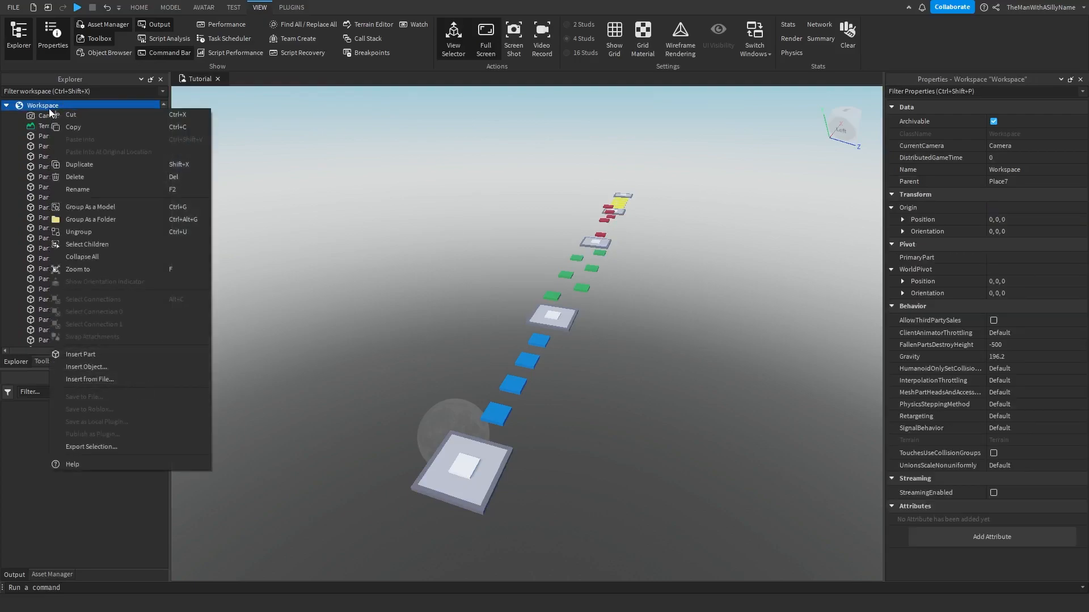
pyautogui.click(122, 365)
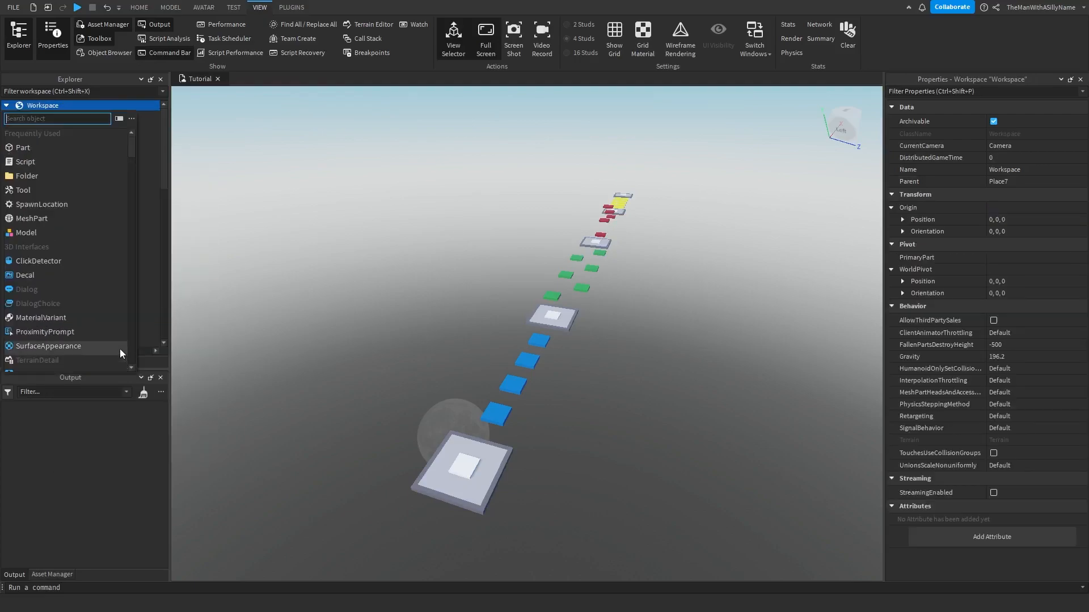
pyautogui.click(77, 179)
pyautogui.click(53, 137)
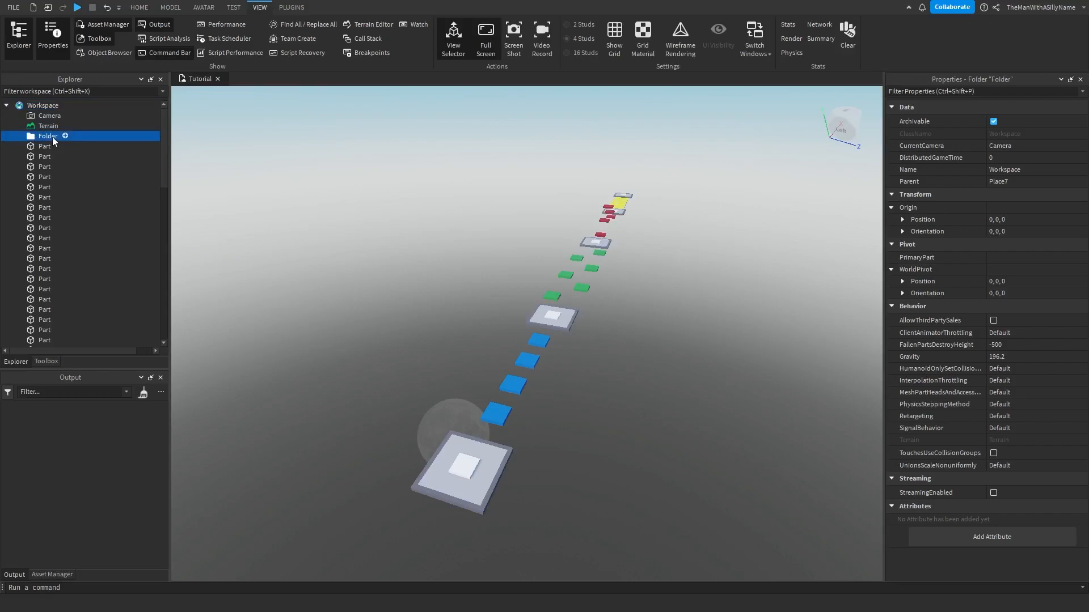
pyautogui.click(1029, 145)
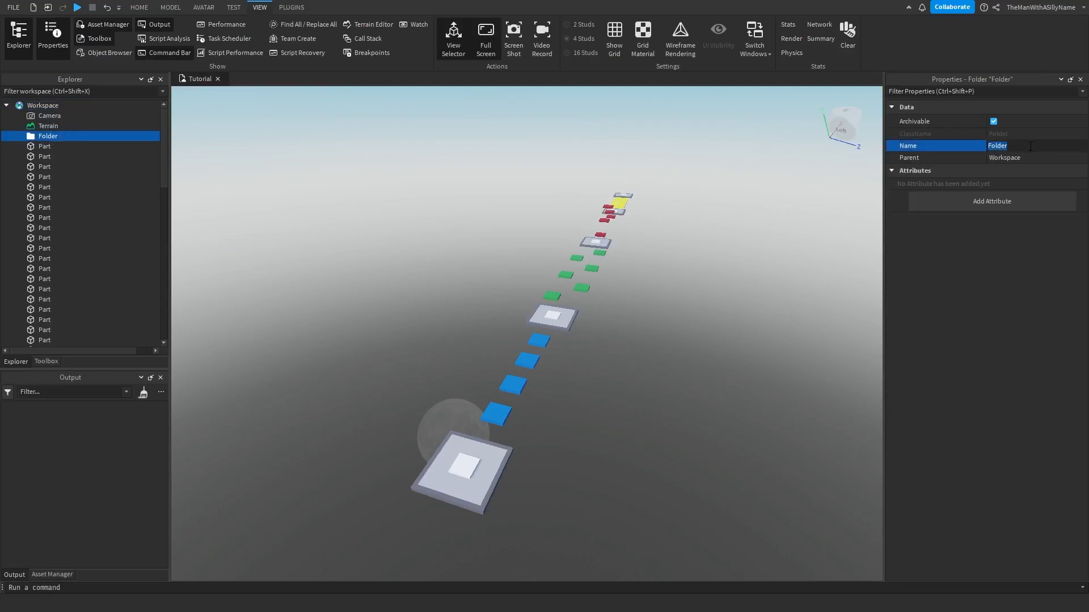
pyautogui.write('Checkpoints')
pyautogui.press('Return')
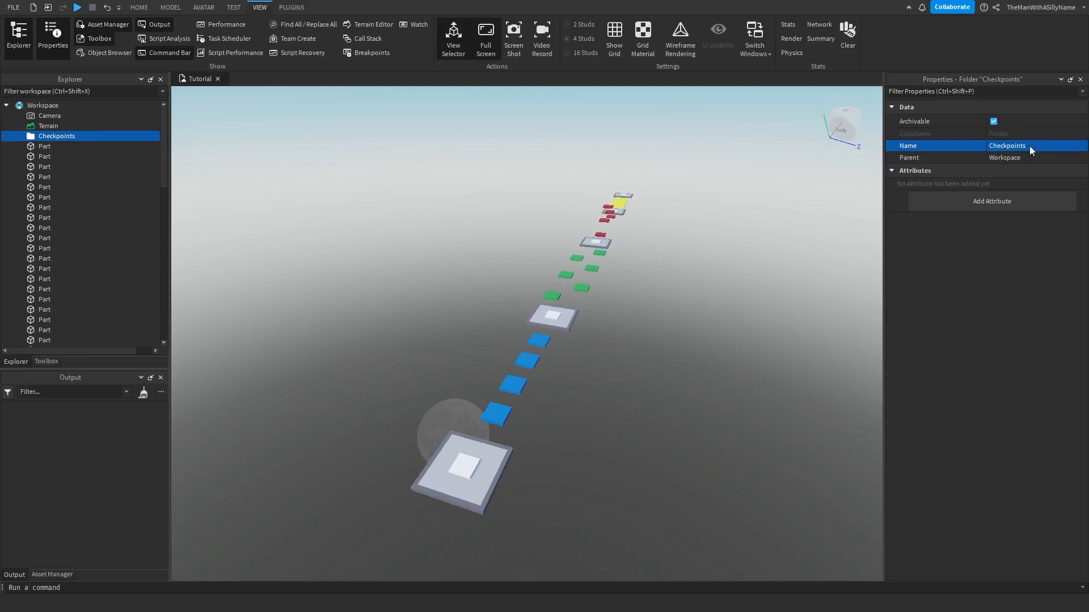
# Select the small white checkpoint parts on all five grey platforms and move them into the Checkpoints folder
pyautogui.click(466, 464)
pyautogui.press('w')
pyautogui.moveTo(612, 441); pyautogui.dragTo(596, 418, button='right')
pyautogui.press('d')
pyautogui.keyDown('ctrl'); pyautogui.click(606, 425); pyautogui.keyUp('ctrl')
pyautogui.press('d')
pyautogui.press('s')
pyautogui.keyDown('ctrl'); pyautogui.click(450, 391); pyautogui.keyUp('ctrl')
pyautogui.press('w')
pyautogui.moveTo(529, 413); pyautogui.dragTo(529, 418, button='right')
pyautogui.keyDown('ctrl'); pyautogui.click(838, 324); pyautogui.keyUp('ctrl')
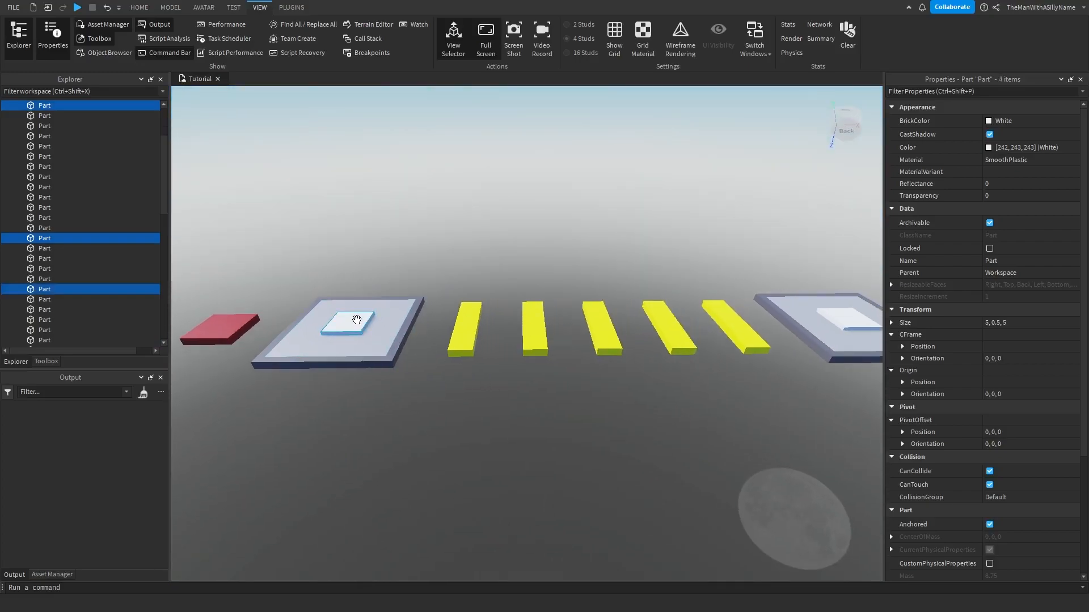
pyautogui.keyDown('ctrl'); pyautogui.click(838, 324); pyautogui.keyUp('ctrl')
pyautogui.scroll(1, 63, 186)
pyautogui.moveTo(42, 222); pyautogui.dragTo(38, 137)
pyautogui.click(308, 171)
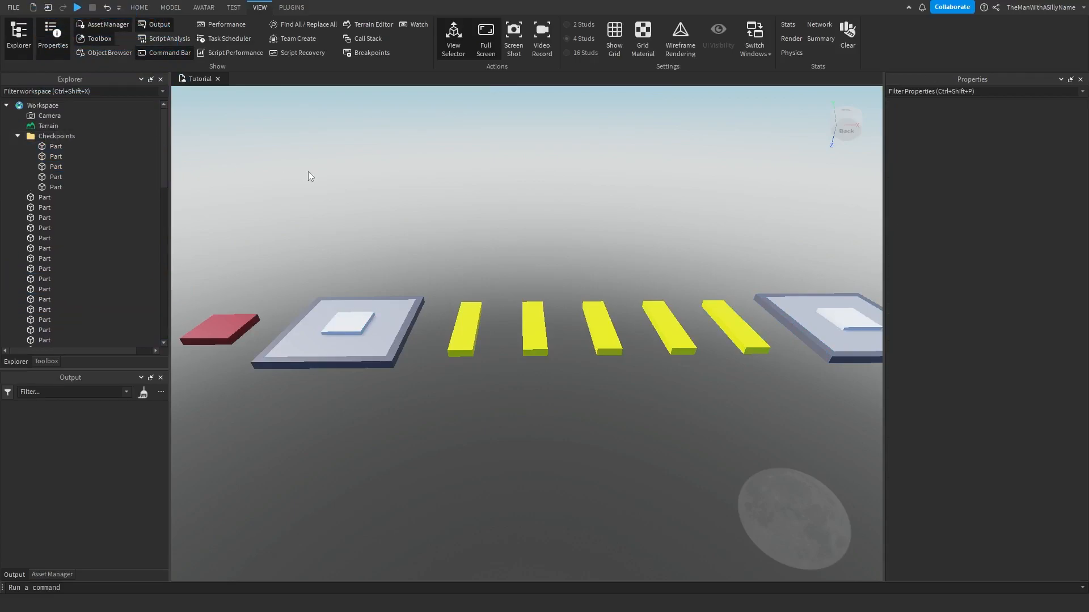
# Rename the white checkpoint part on the starting platform as 1
pyautogui.moveTo(395, 214); pyautogui.dragTo(395, 214, button='right')
pyautogui.press('w')
pyautogui.click(489, 373)
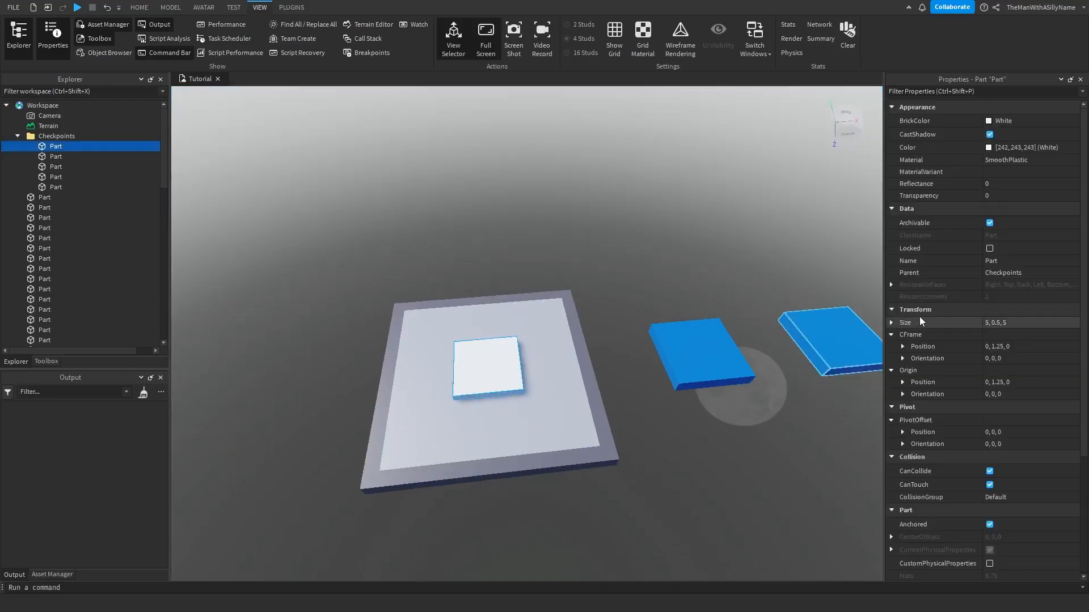
pyautogui.click(1013, 262)
pyautogui.write('1')
pyautogui.press('Return')
# Rename the checkpoint parts on the second and third grey platforms as 2 and 3
pyautogui.moveTo(683, 294); pyautogui.dragTo(682, 293, button='right')
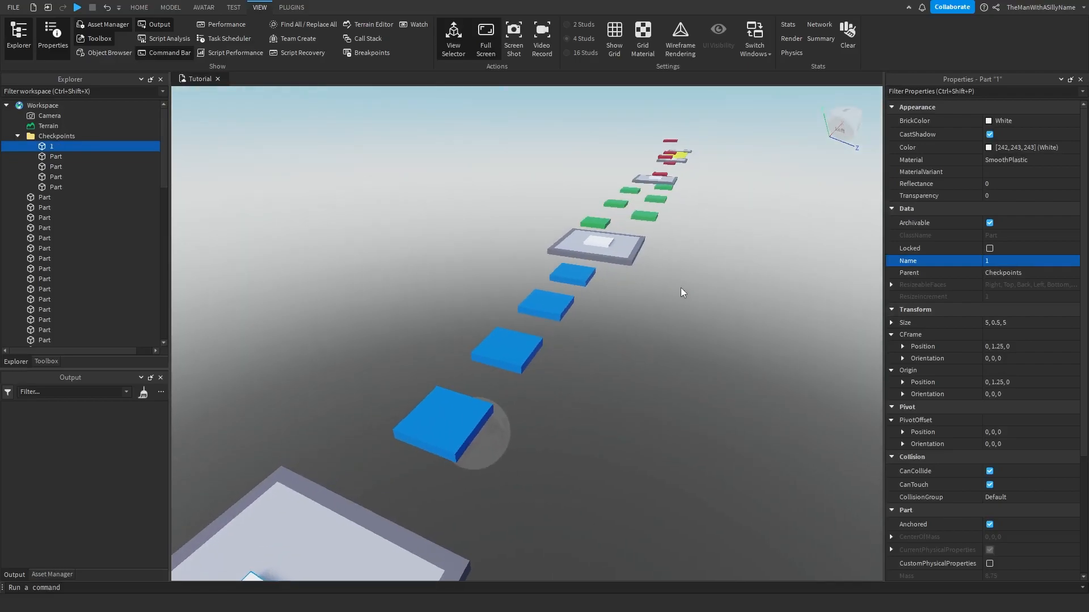
pyautogui.click(590, 241)
pyautogui.click(1019, 262)
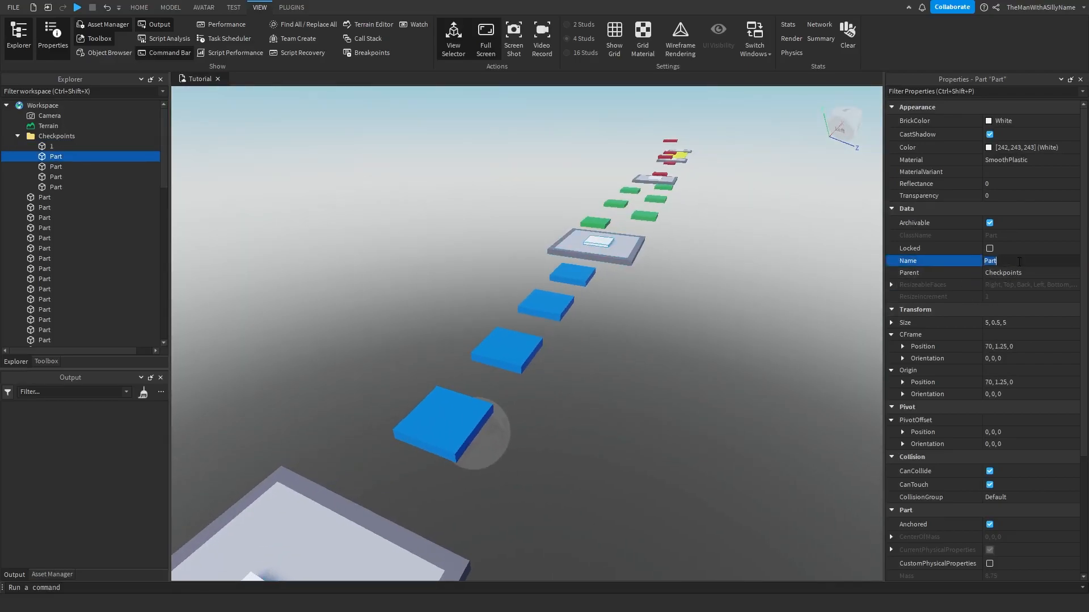
pyautogui.write('2')
pyautogui.press('Return')
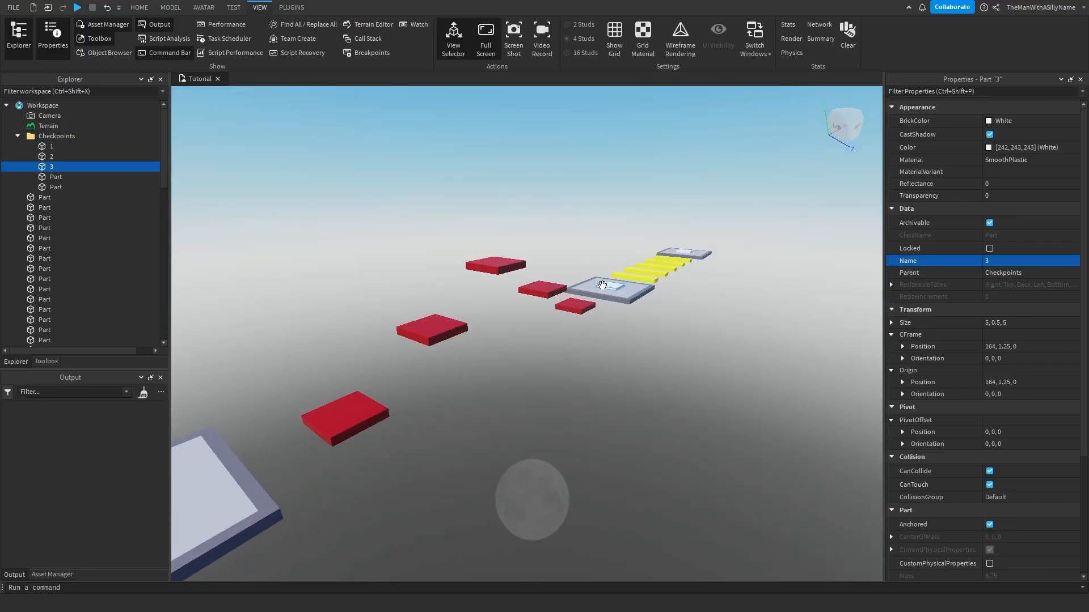
# Rename the remaining two parts in the Checkpoints folder as 4 and 5, in course order
pyautogui.click(55, 177)
pyautogui.click(952, 260)
pyautogui.write('4')
pyautogui.press('Return')
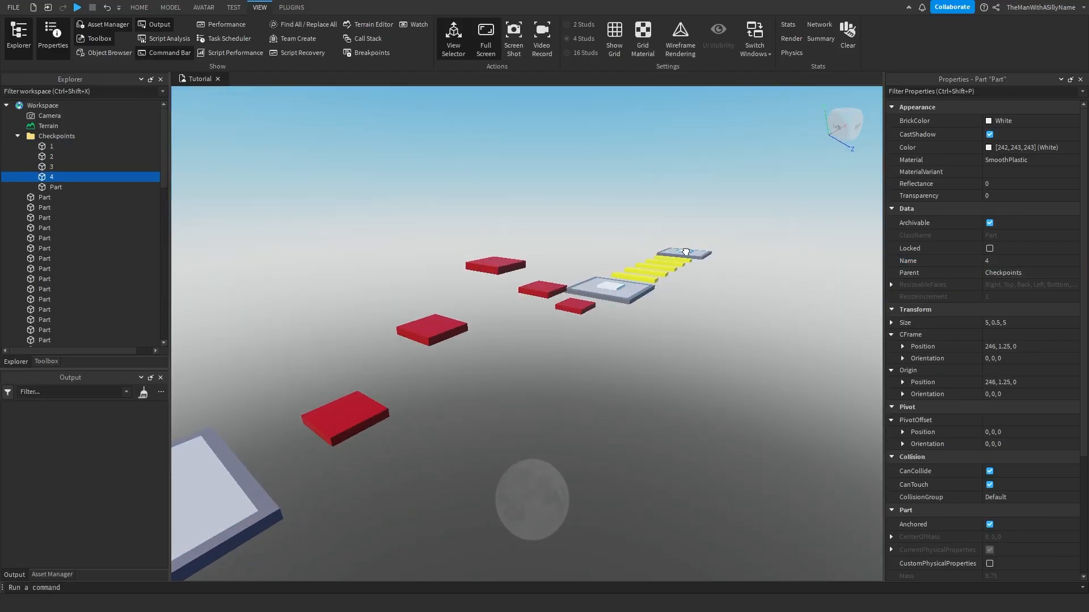
pyautogui.click(56, 186)
pyautogui.click(951, 261)
pyautogui.write('5')
pyautogui.press('Return')
pyautogui.click(783, 291)
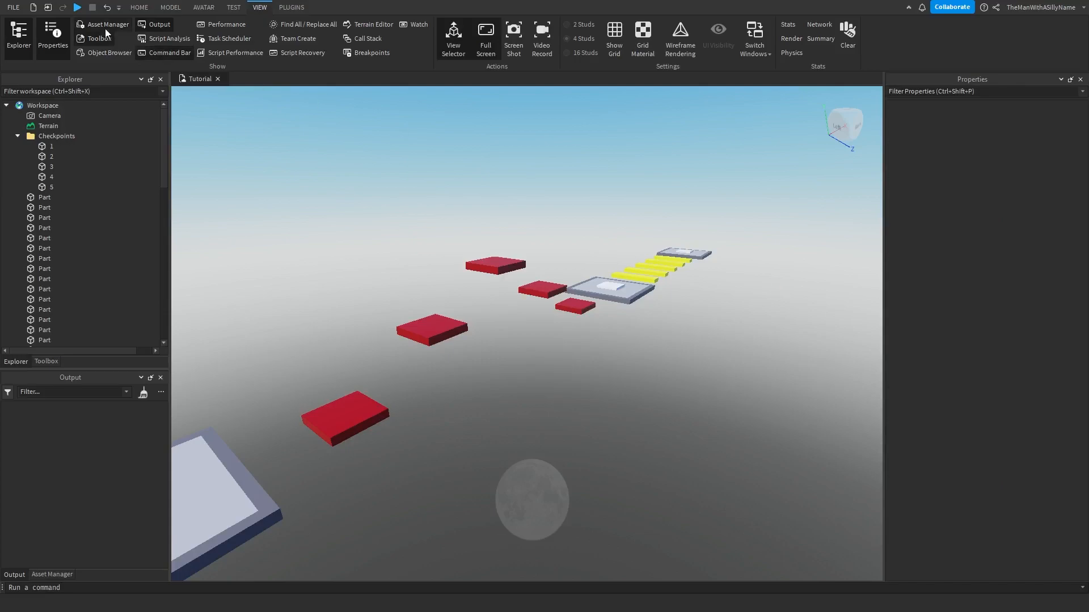
# Start a playtest and jump the character across the blue platforms to the second checkpoint
pyautogui.click(77, 8)
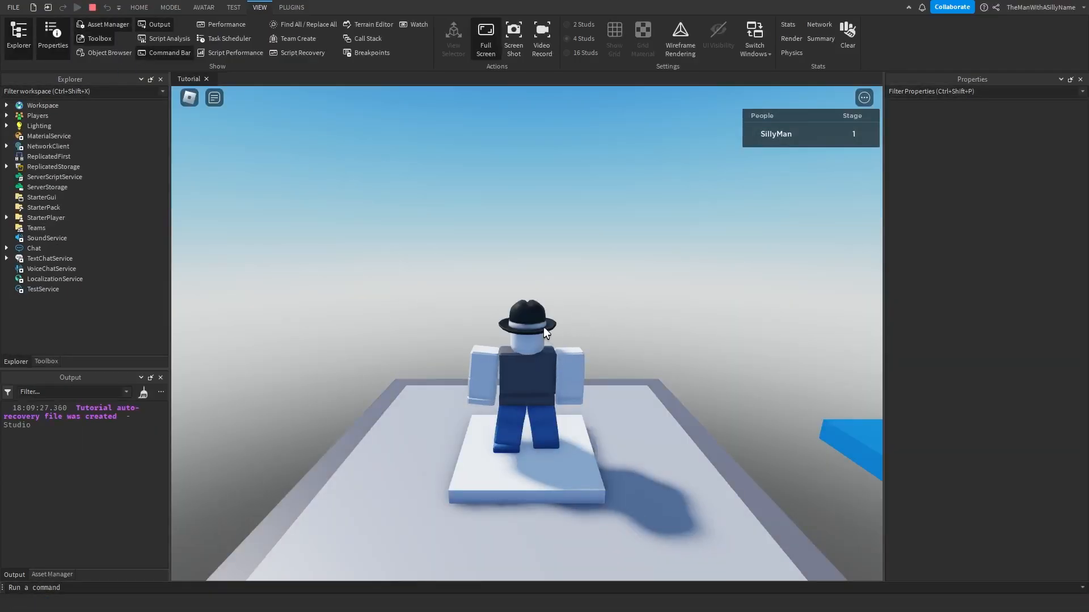
pyautogui.moveTo(614, 267); pyautogui.dragTo(628, 281, button='right')
pyautogui.press('w')
pyautogui.press('w')
pyautogui.press('space')
pyautogui.press('space')
pyautogui.press('w')
pyautogui.press('space')
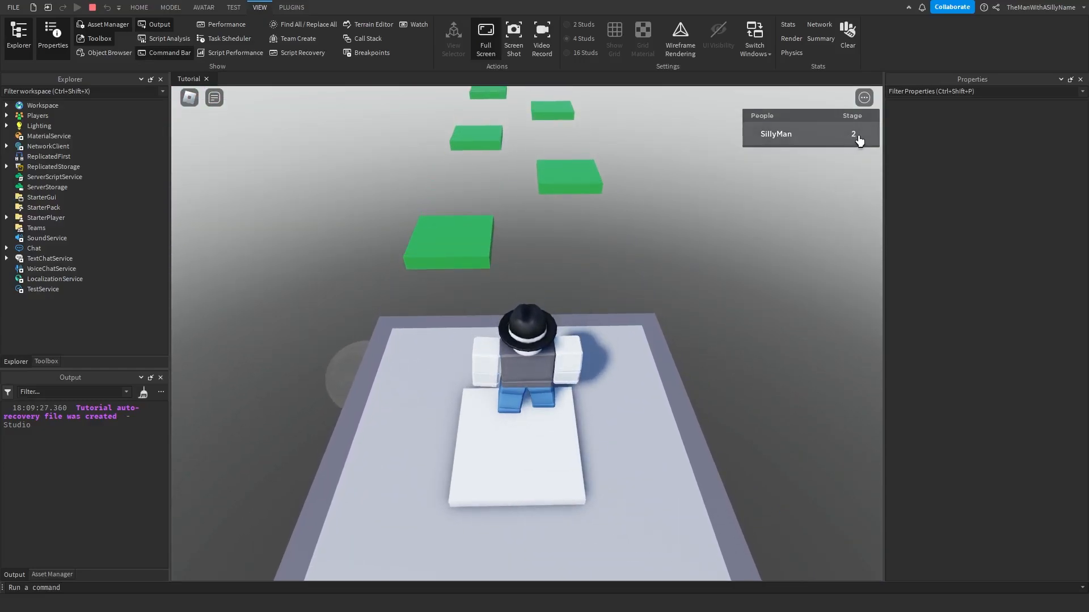
# Reset the character to test the respawn, and move it around on the second checkpoint's platform
pyautogui.click(190, 98)
pyautogui.click(362, 514)
pyautogui.click(475, 303)
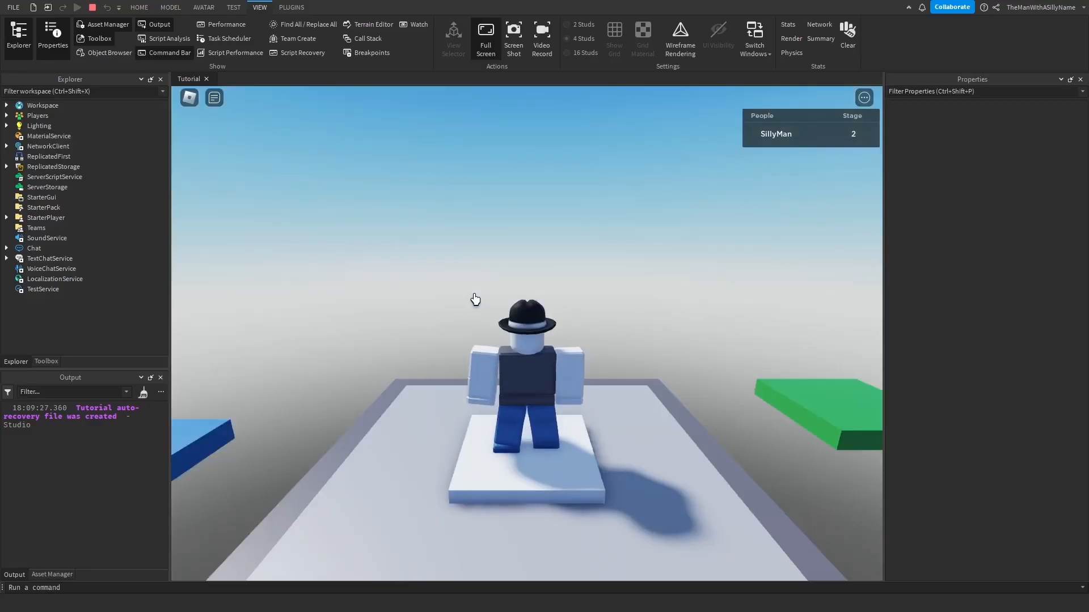
pyautogui.moveTo(552, 336); pyautogui.dragTo(551, 335, button='right')
pyautogui.press('w')
pyautogui.press('space')
pyautogui.press('d')
pyautogui.press('a')
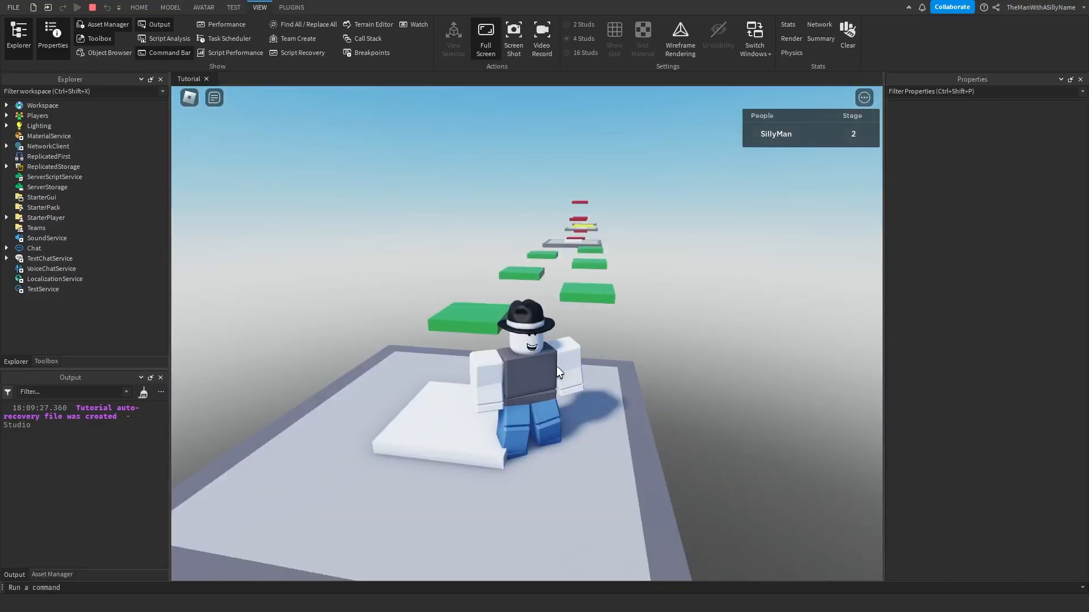
# Reset the character again, compare its spawn facing direction with the course, and stop the playtest
pyautogui.press('Escape')
pyautogui.click(393, 539)
pyautogui.click(448, 310)
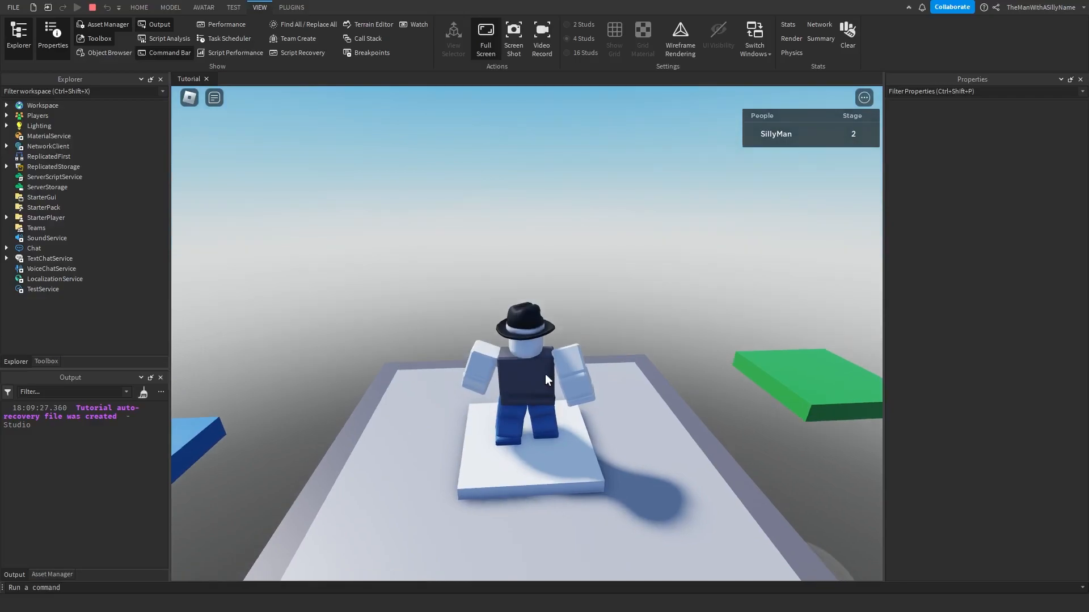
pyautogui.moveTo(543, 348); pyautogui.dragTo(547, 354, button='right')
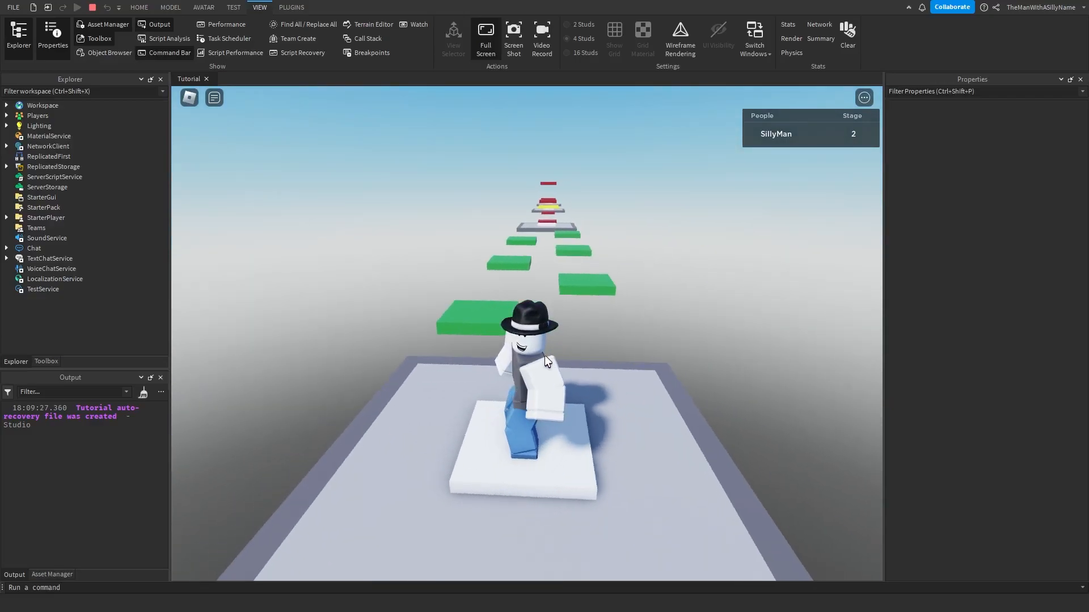
pyautogui.moveTo(549, 274); pyautogui.dragTo(549, 276, button='right')
pyautogui.hotkey('shift', 'F5')
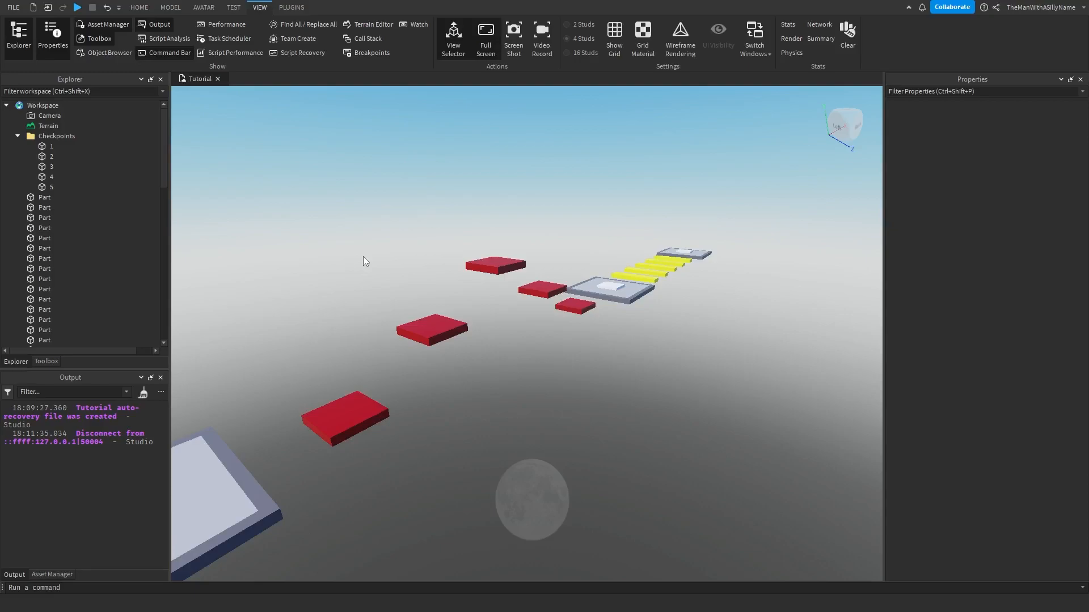
# Rotate checkpoint 1 on the starting platform by -90 degrees about the vertical axis
pyautogui.moveTo(363, 256); pyautogui.dragTo(363, 258, button='right')
pyautogui.press('w')
pyautogui.click(519, 326)
pyautogui.click(139, 7)
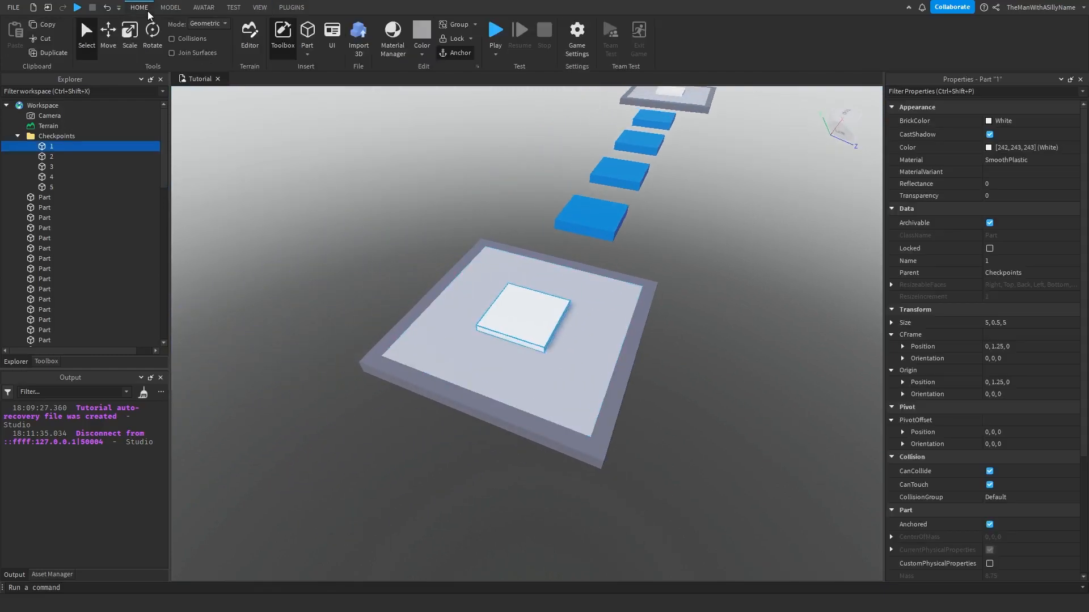
pyautogui.click(153, 43)
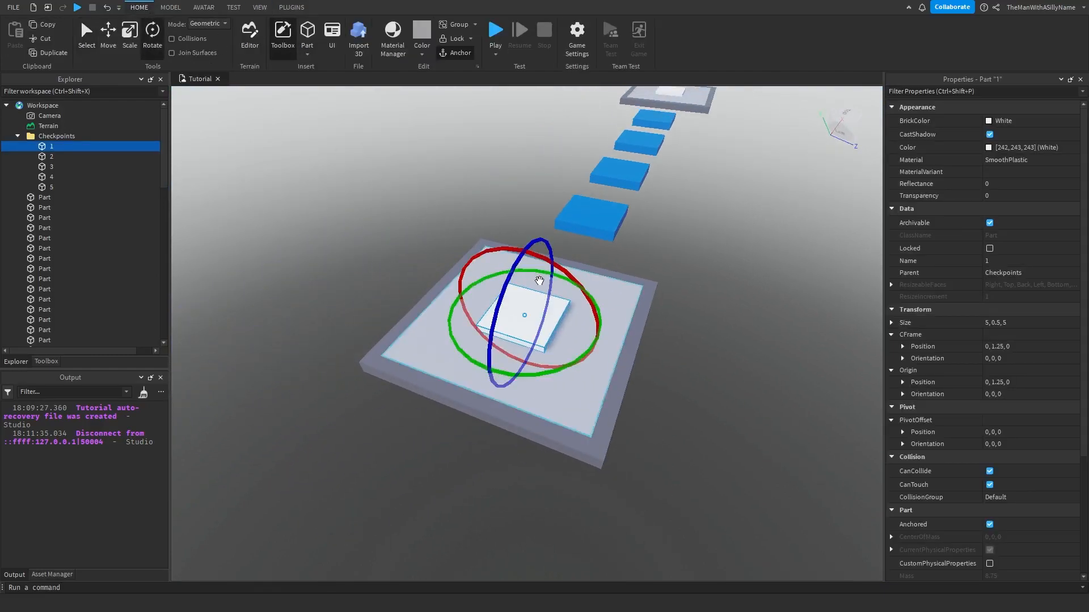
pyautogui.moveTo(545, 377); pyautogui.dragTo(446, 323)
pyautogui.moveTo(498, 324); pyautogui.dragTo(504, 303, button='right')
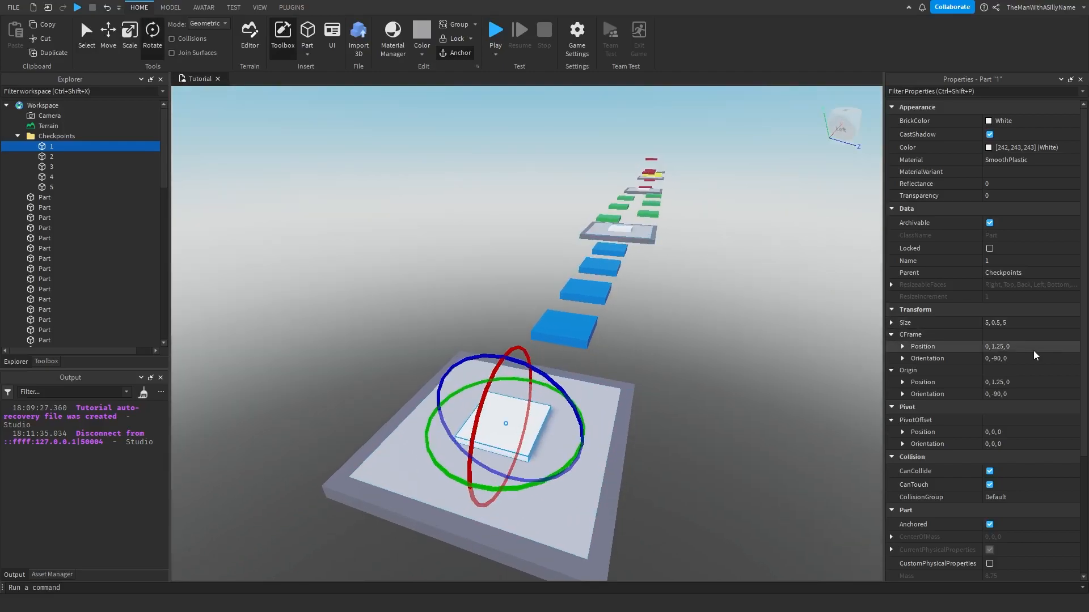
# Copy checkpoint 1's orientation to checkpoints 2 through 5, setting them all to 0, -90, 0
pyautogui.click(1025, 360)
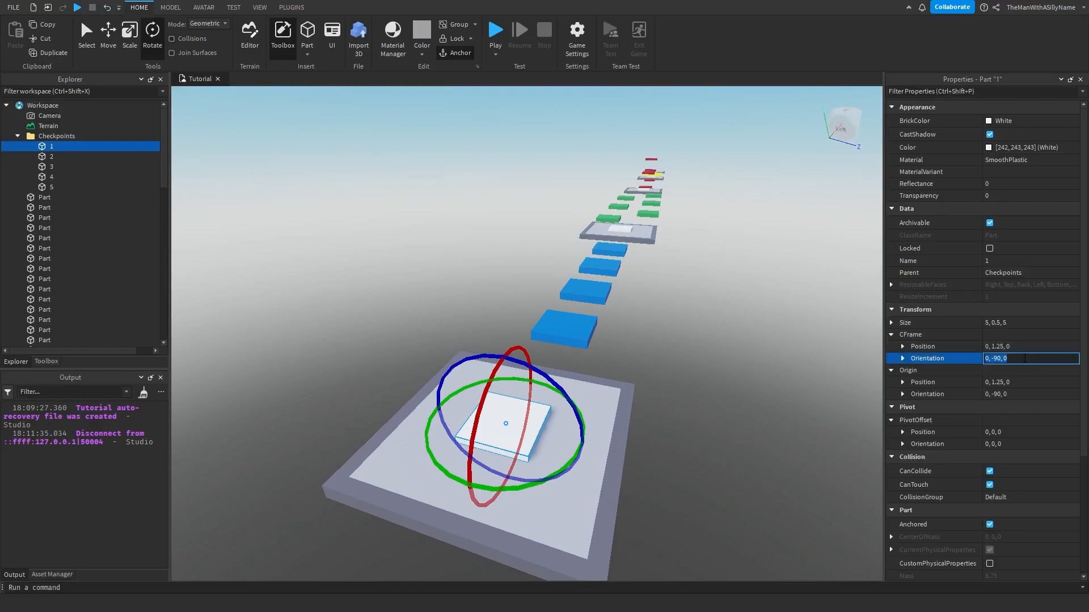
pyautogui.press('Return')
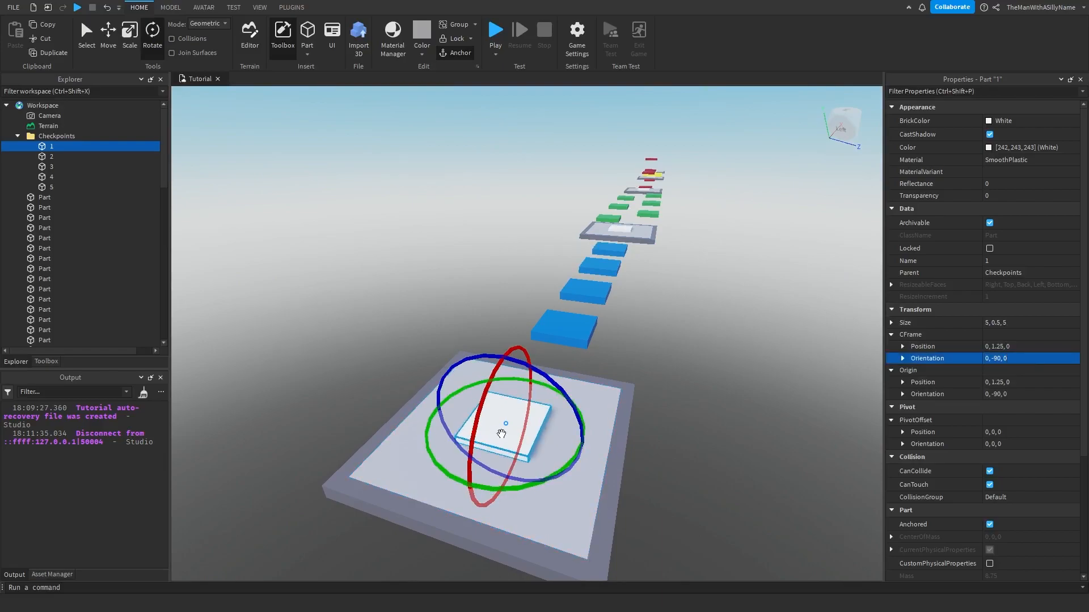
pyautogui.click(44, 157)
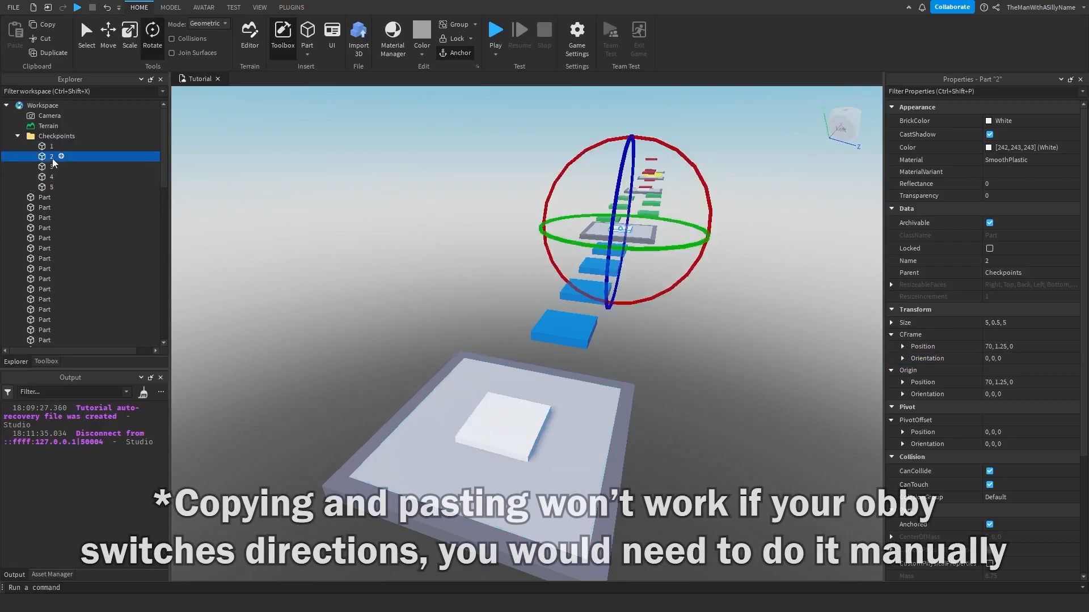
pyautogui.keyDown('shift'); pyautogui.click(52, 187); pyautogui.keyUp('shift')
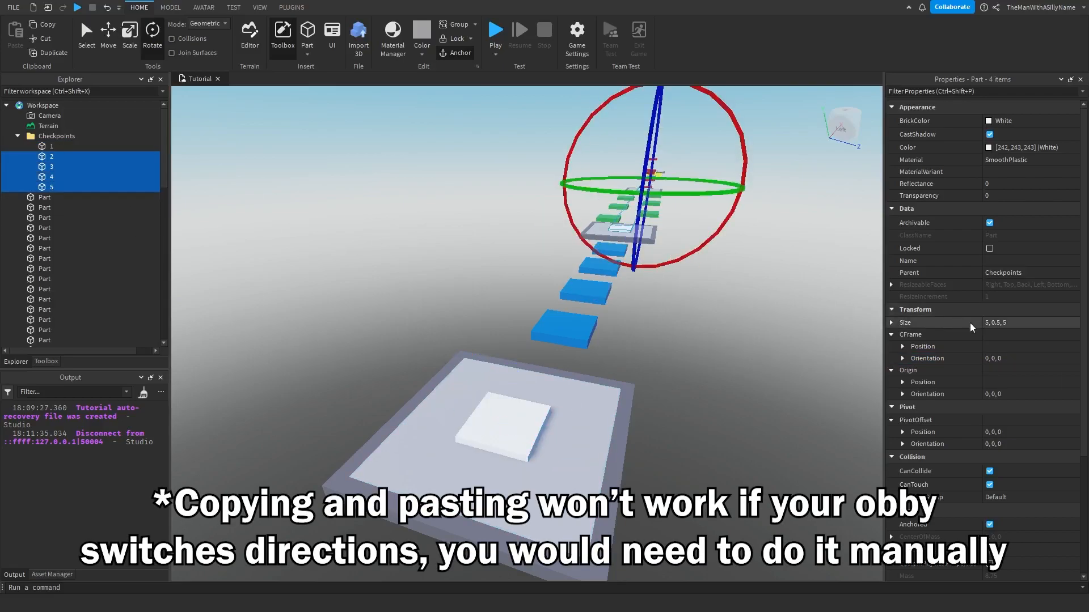
pyautogui.click(1036, 359)
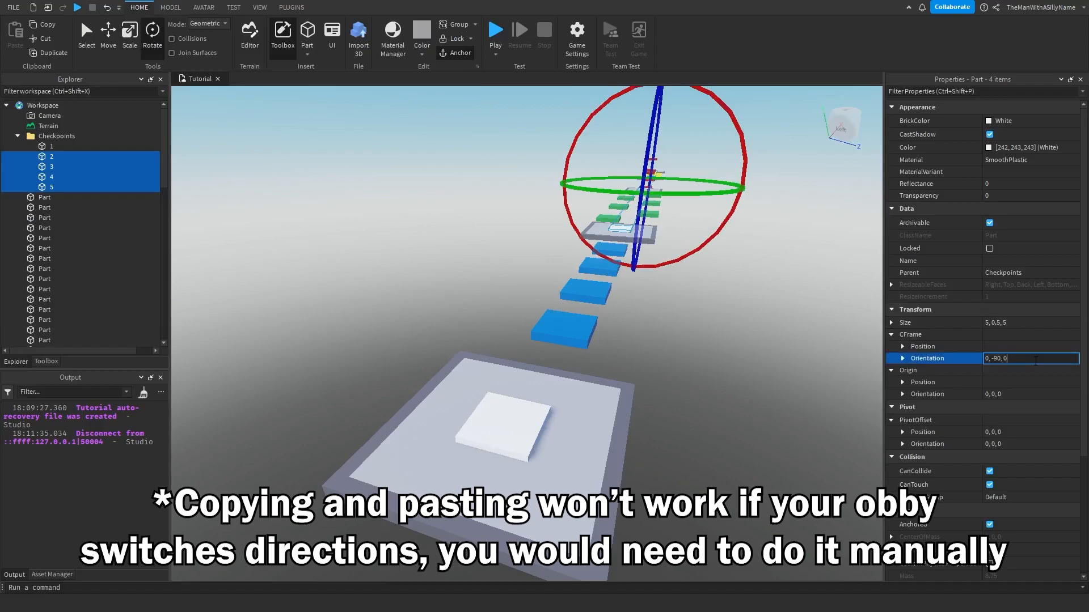
pyautogui.click(745, 363)
# Playtest the obby, reset the character to check its respawn direction on the first checkpoint, and stop the playtest
pyautogui.click(496, 31)
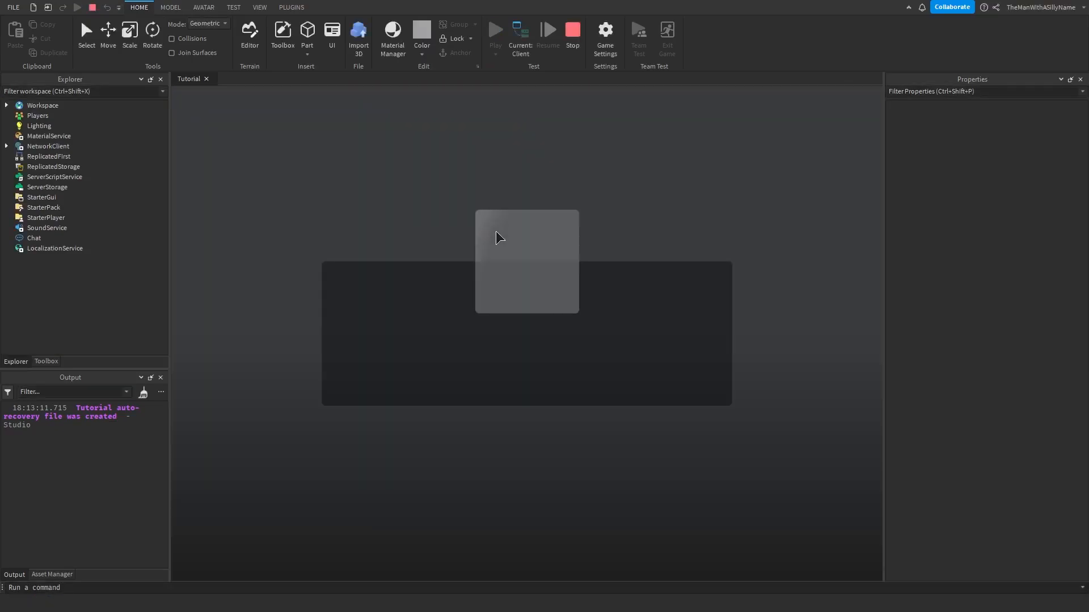
pyautogui.click(184, 100)
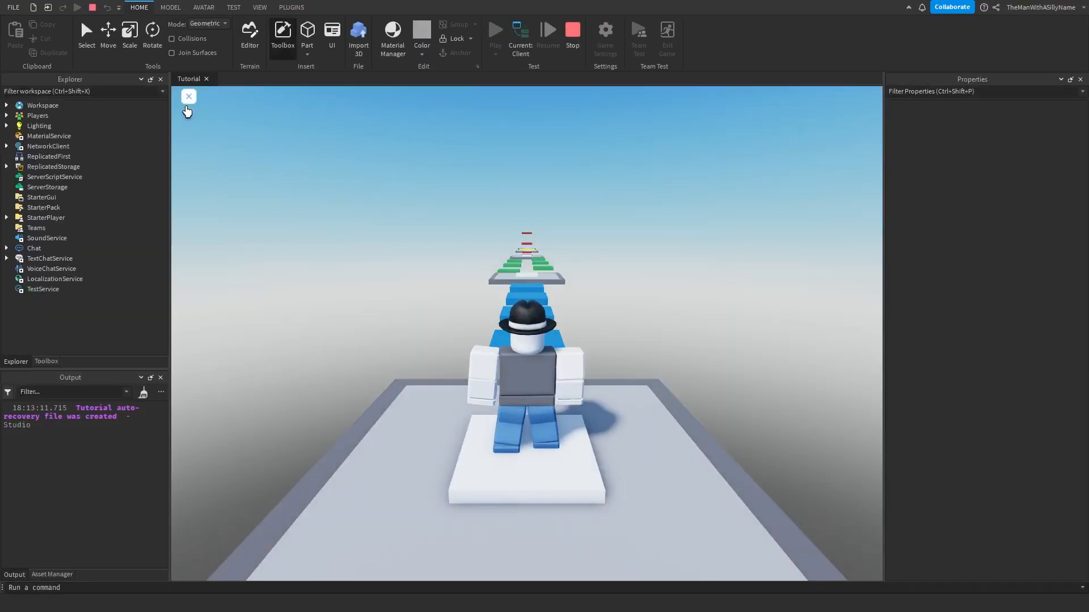
pyautogui.click(389, 525)
pyautogui.click(469, 309)
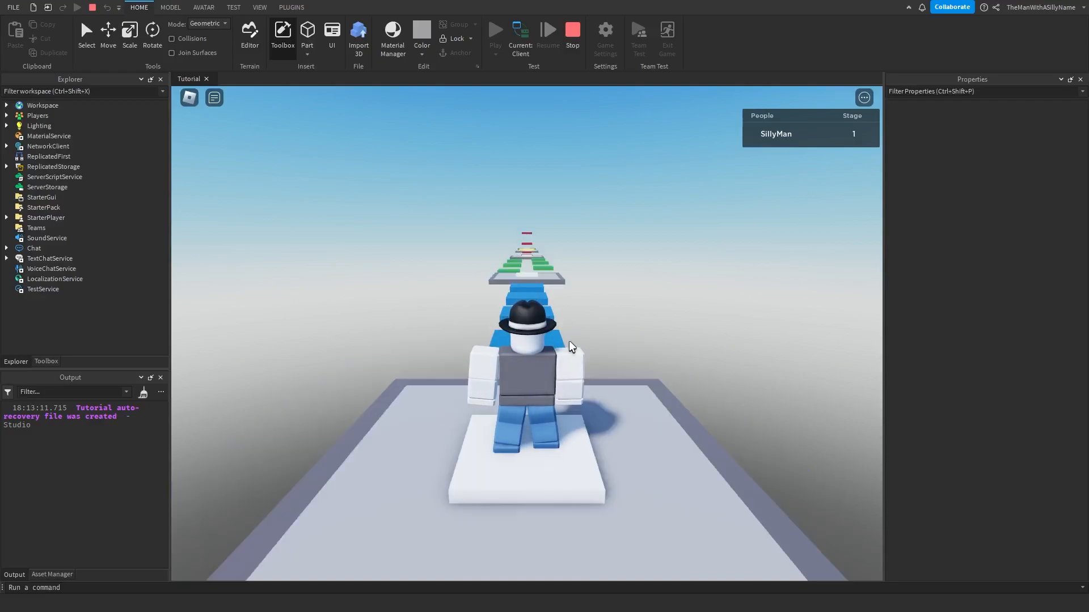
pyautogui.moveTo(616, 374); pyautogui.dragTo(558, 299, button='right')
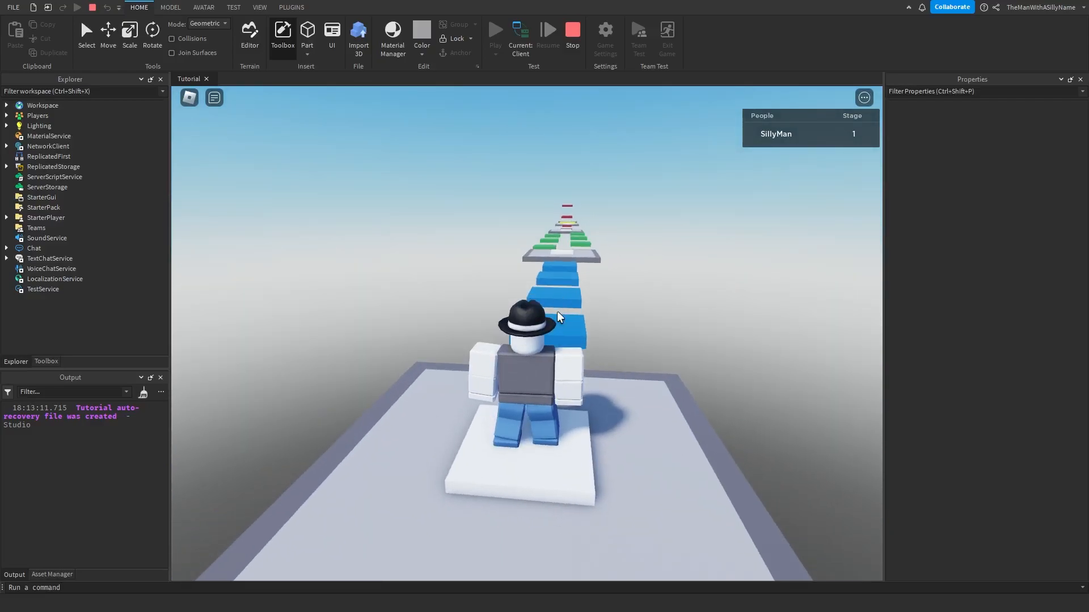
pyautogui.hotkey('shift', 'F5')
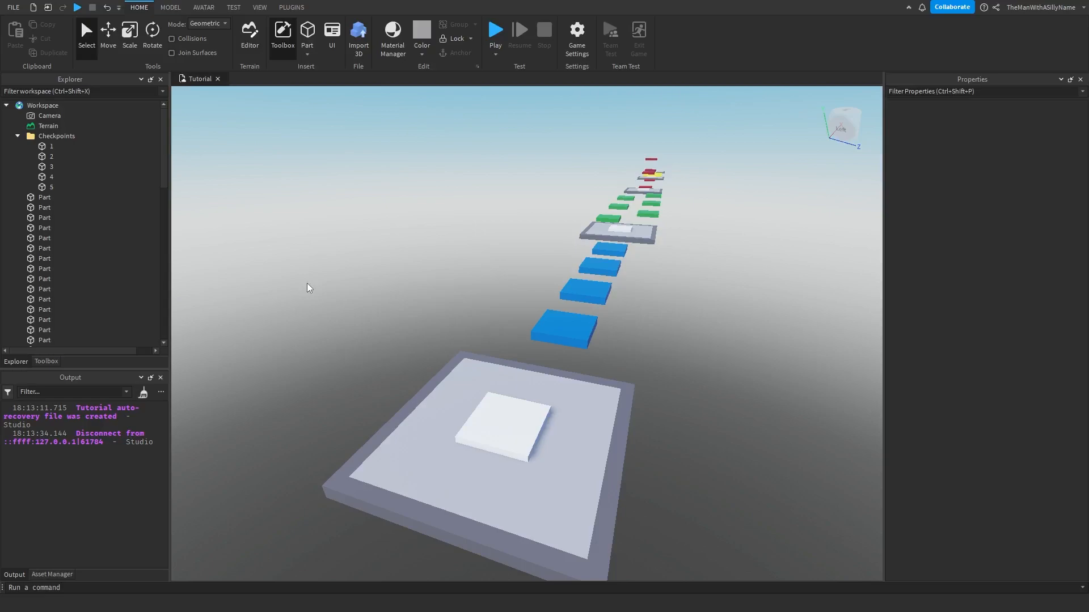
pyautogui.click(52, 147)
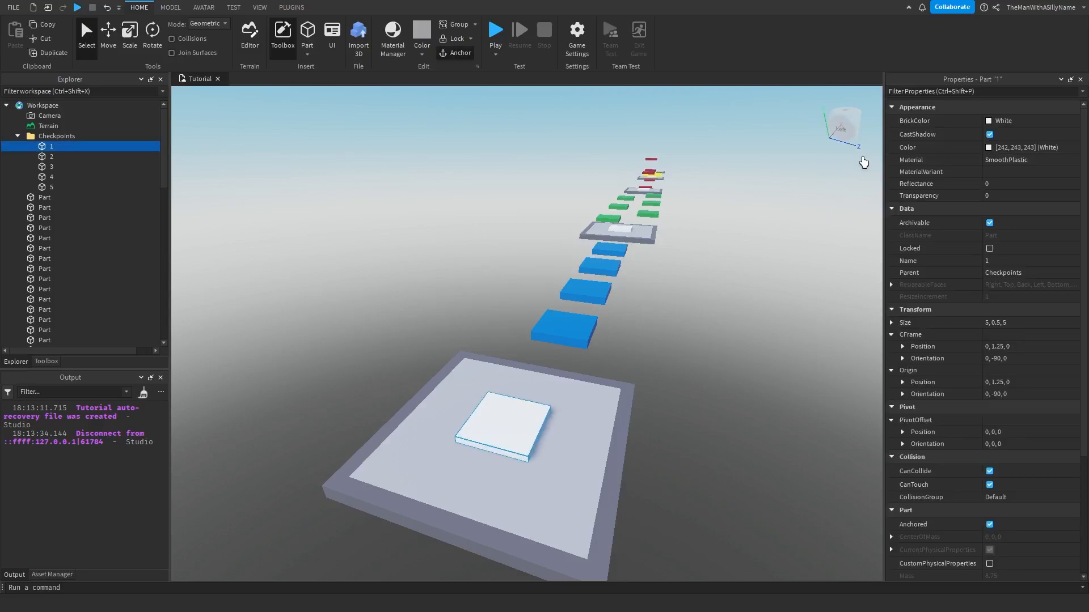
pyautogui.click(725, 237)
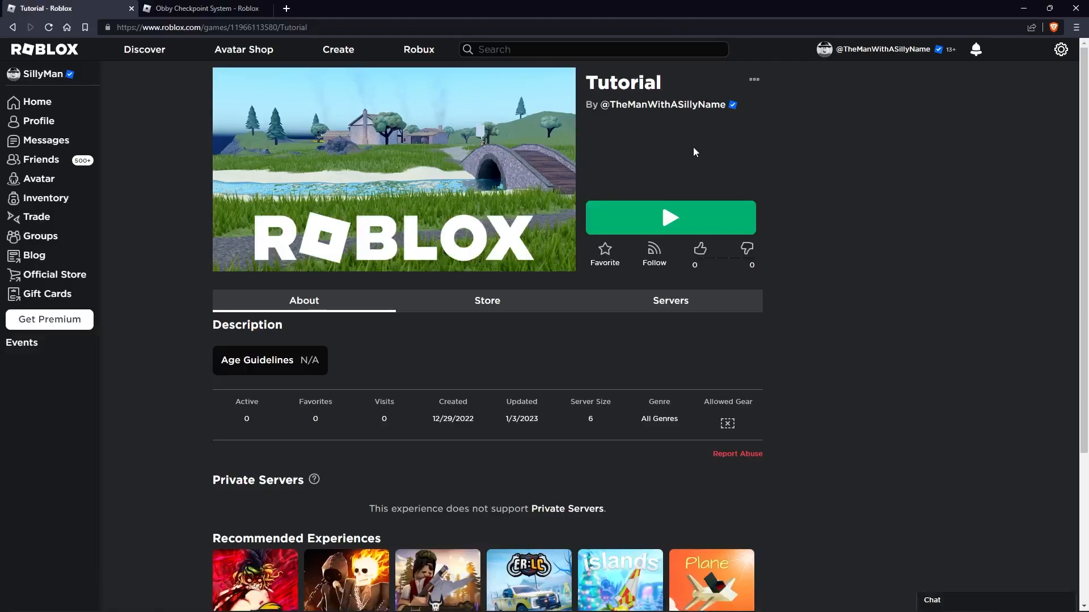
# Launch the published Tutorial game from its Roblox web page and jump across the blue platforms to the second checkpoint
pyautogui.click(673, 216)
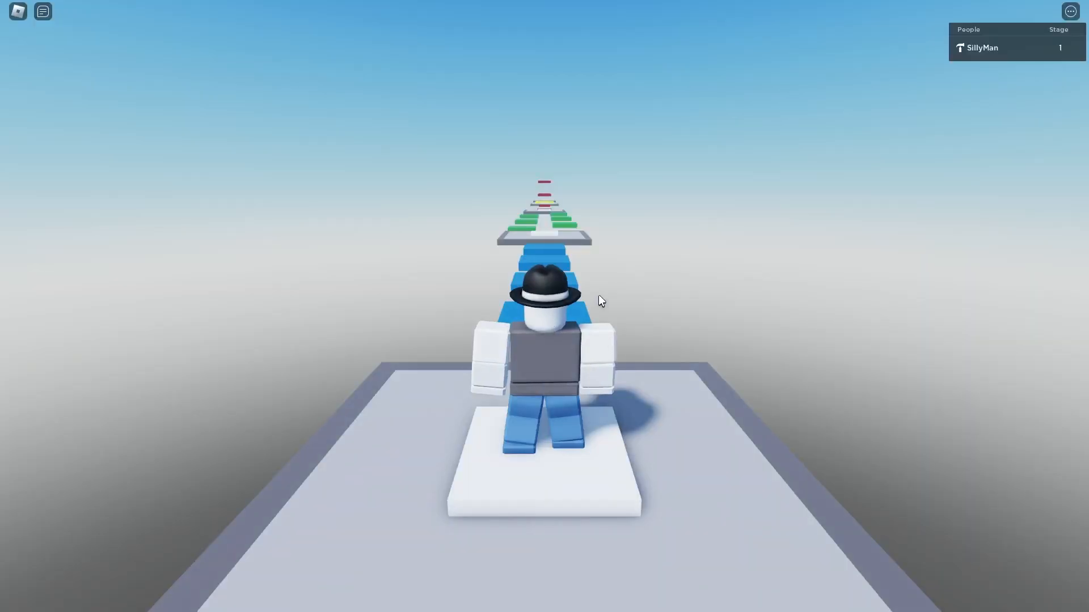
pyautogui.press('w')
pyautogui.press('space')
pyautogui.moveTo(599, 295); pyautogui.dragTo(598, 299, button='right')
pyautogui.press('space')
pyautogui.press('space')
pyautogui.press('space')
pyautogui.press('space')
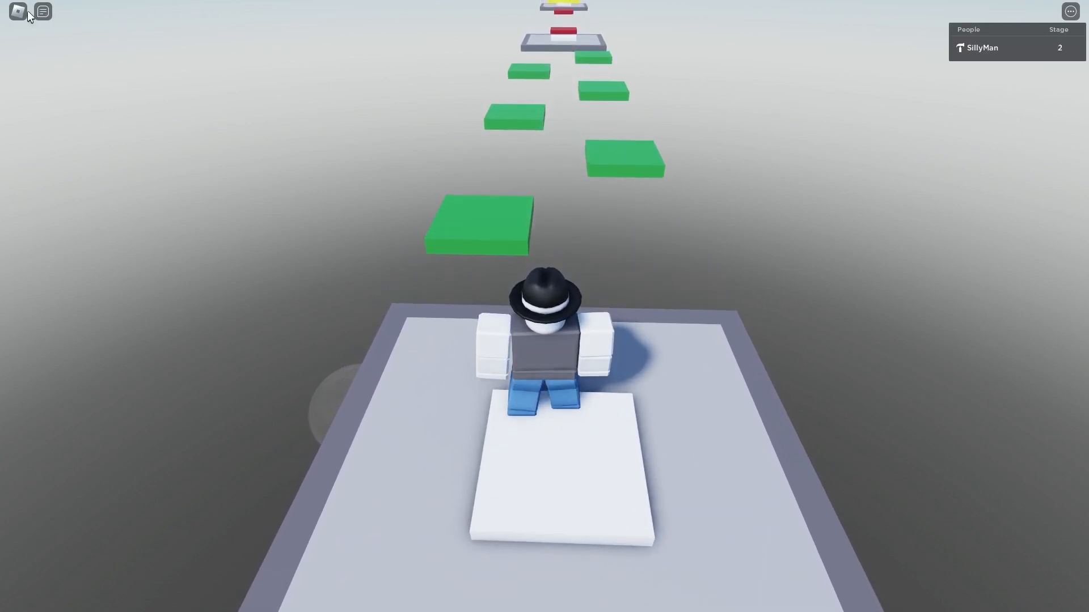
# Leave the published game and rejoin it from its web page to test whether the reached stage is saved
pyautogui.press('Escape')
pyautogui.press('l')
pyautogui.click(499, 280)
pyautogui.click(611, 215)
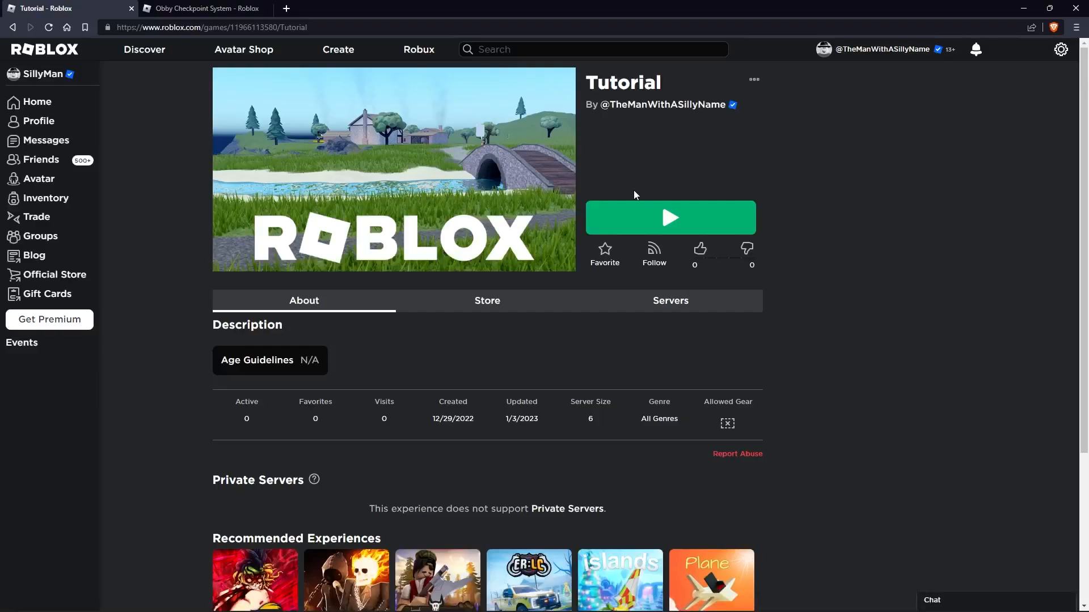
pyautogui.click(628, 210)
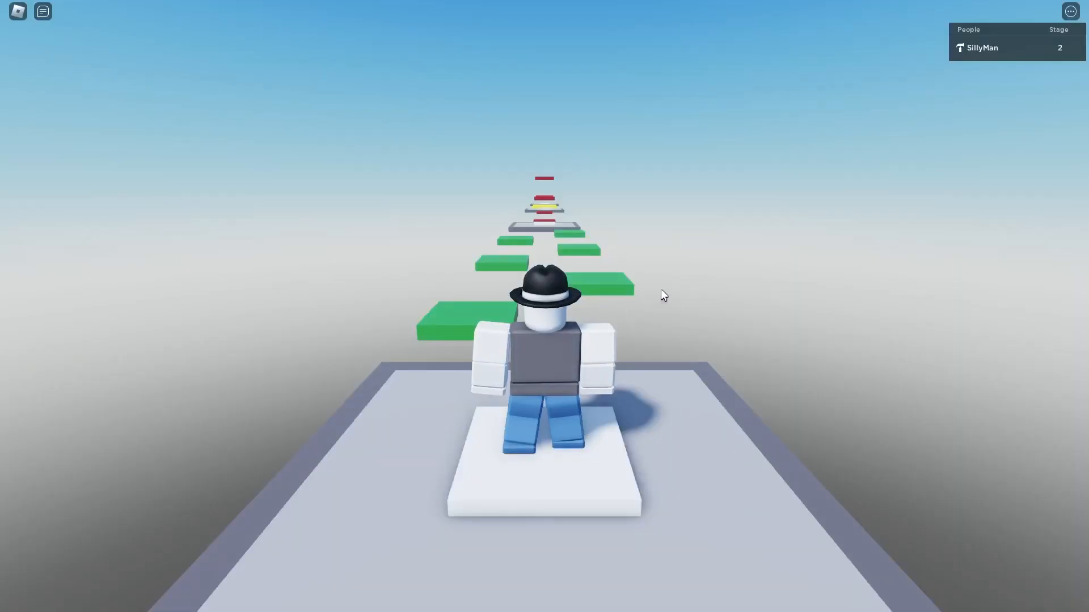
# Move the character off the second checkpoint and jump across the green platforms toward the third checkpoint
pyautogui.moveTo(624, 309); pyautogui.dragTo(624, 310, button='right')
pyautogui.press('d')
pyautogui.press('s')
pyautogui.press('a')
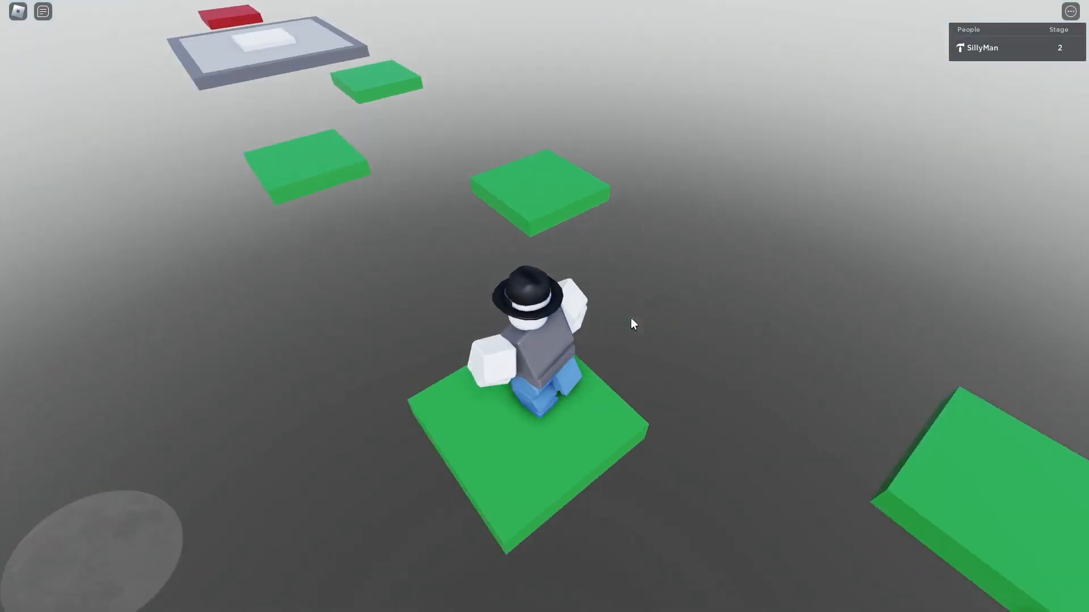
pyautogui.press('w')
pyautogui.press('space')
pyautogui.press('space')
pyautogui.press('space')
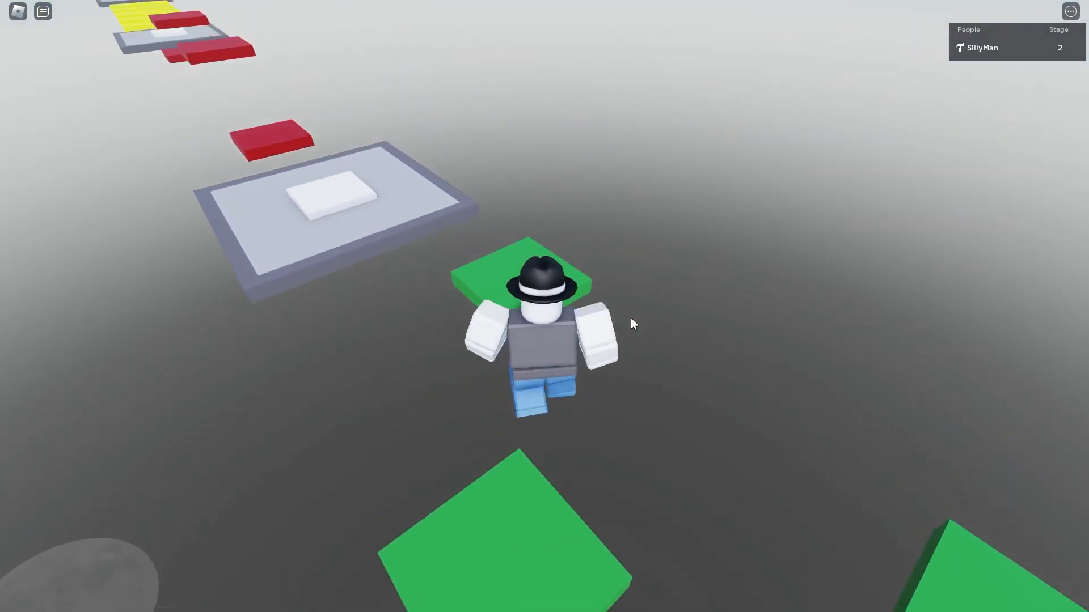